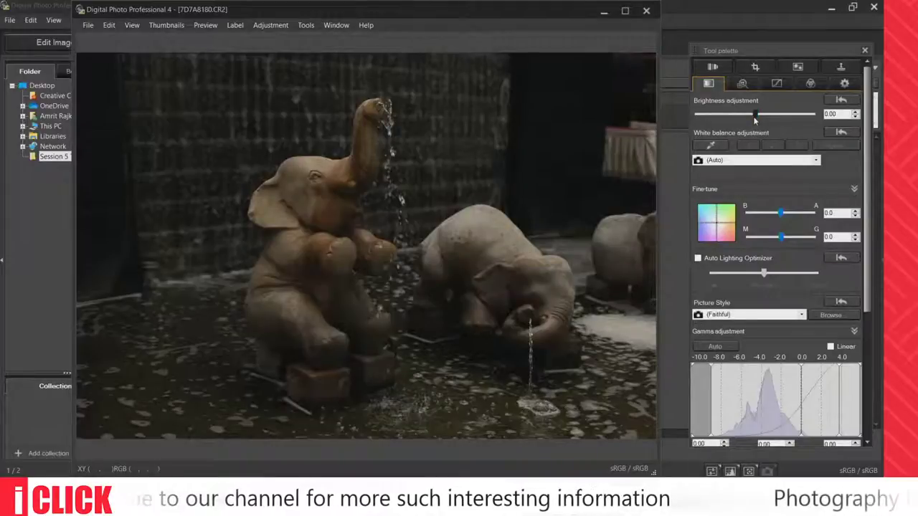
- Raise the elephant fountain photo's brightness to 2.00, checking the upright elephant's head at magnified size
drag(753, 119, 783, 118)
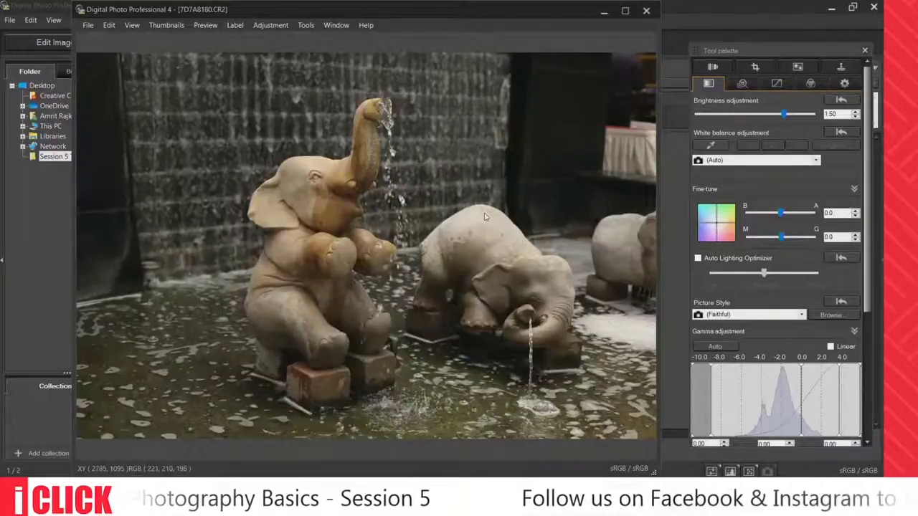
click(487, 218)
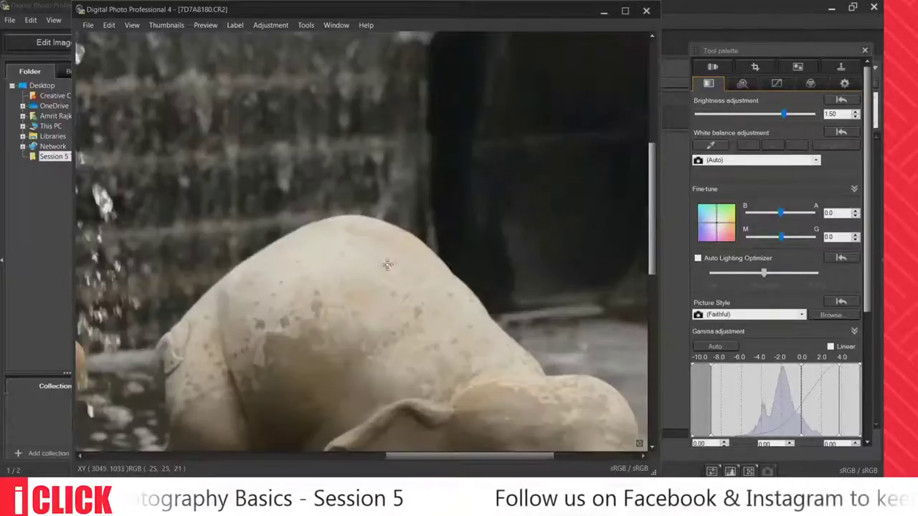
drag(375, 266, 545, 241)
drag(287, 115, 491, 162)
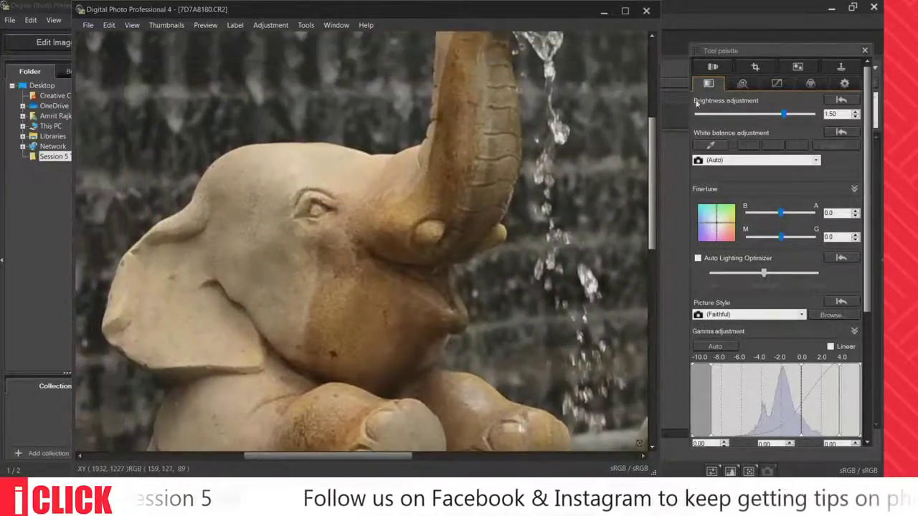
drag(784, 114, 789, 117)
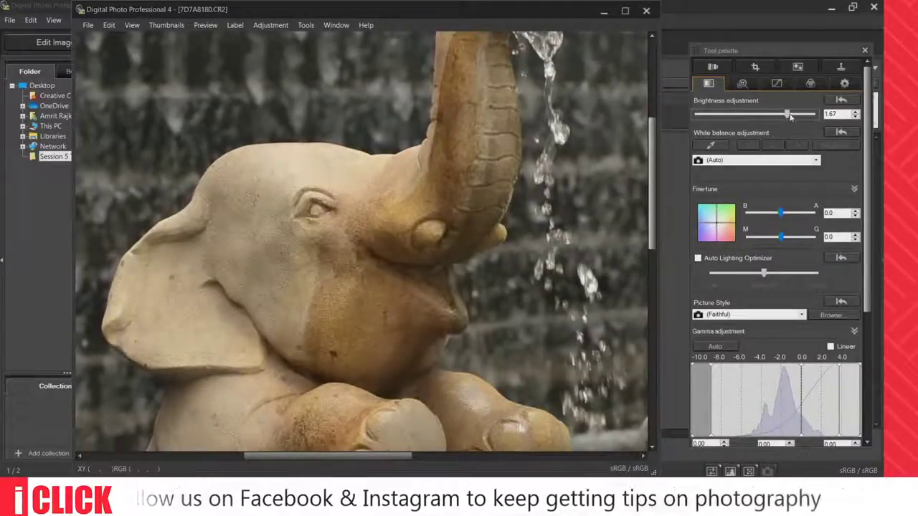
drag(789, 117, 795, 117)
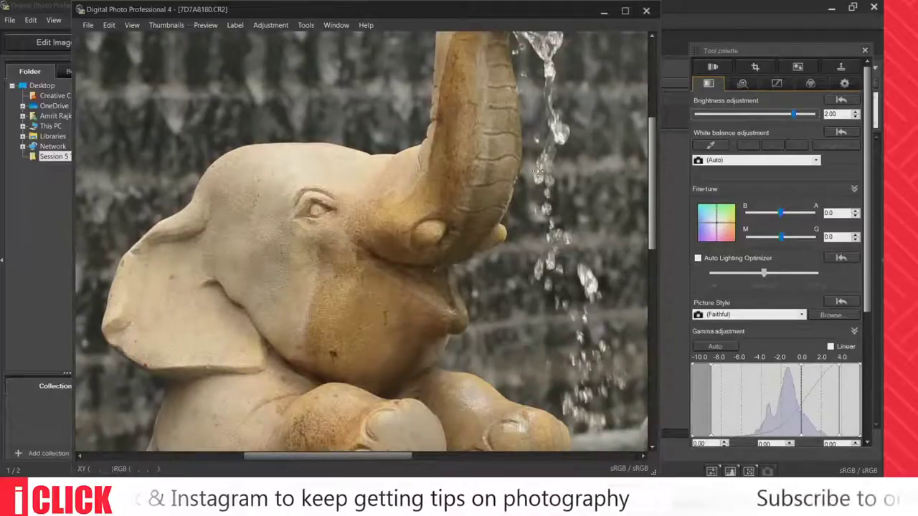
drag(347, 204, 421, 195)
- Try the Standard picture style with Highlight at -5.0 on the elephant photo, and restore the Faithful style
scroll(771, 258, down, 2)
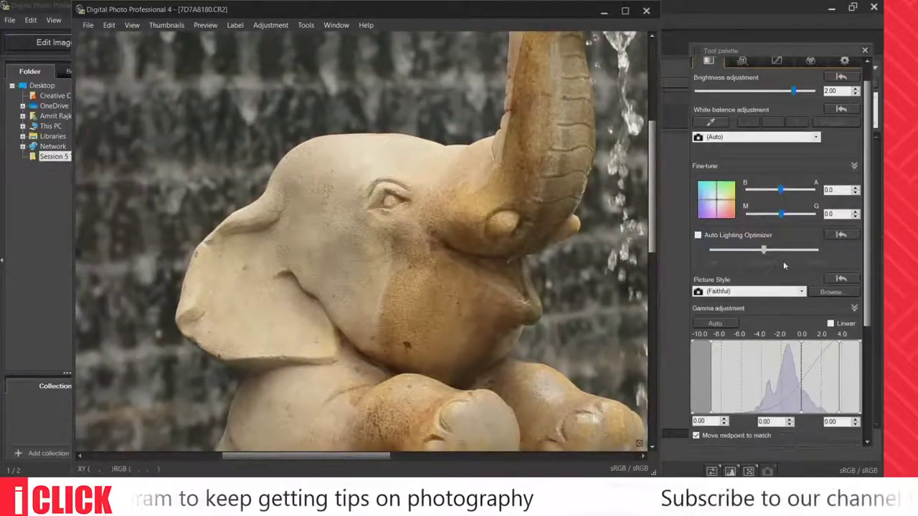
scroll(784, 276, down, 1)
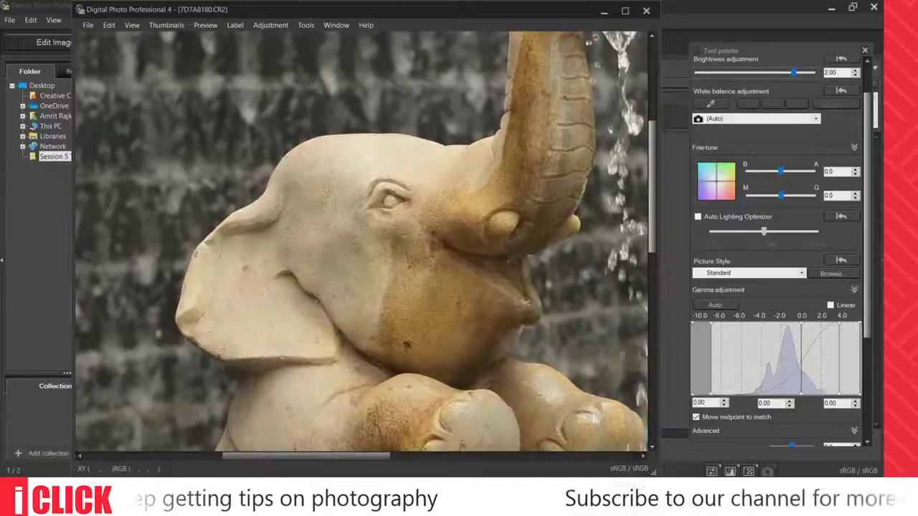
scroll(792, 370, down, 5)
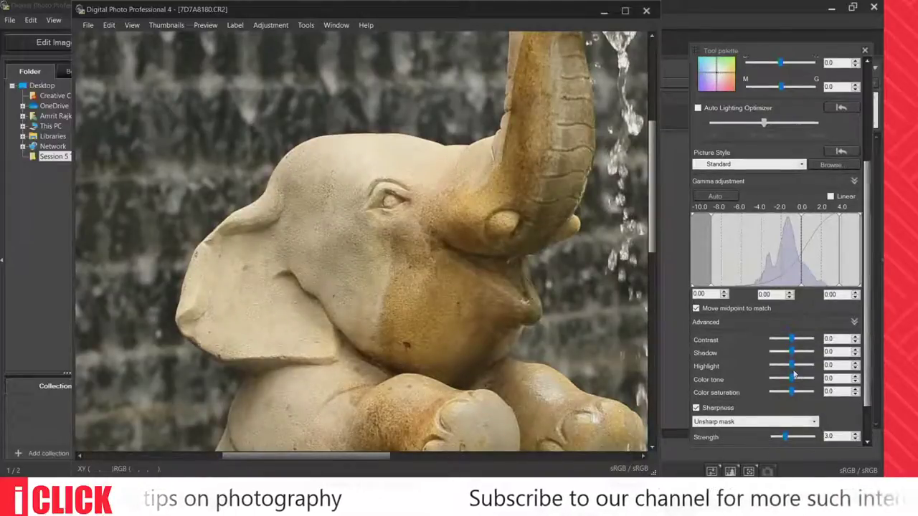
drag(791, 367, 742, 374)
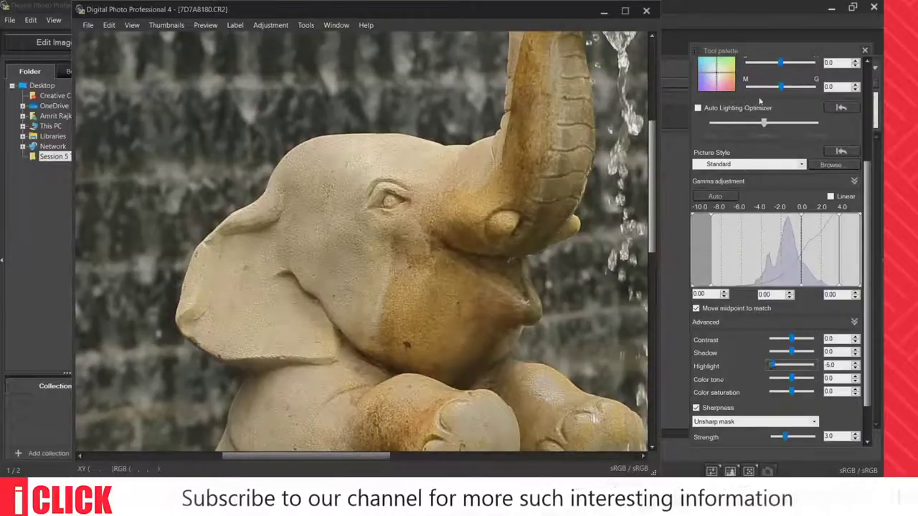
scroll(799, 202, up, 2)
scroll(798, 202, down, 6)
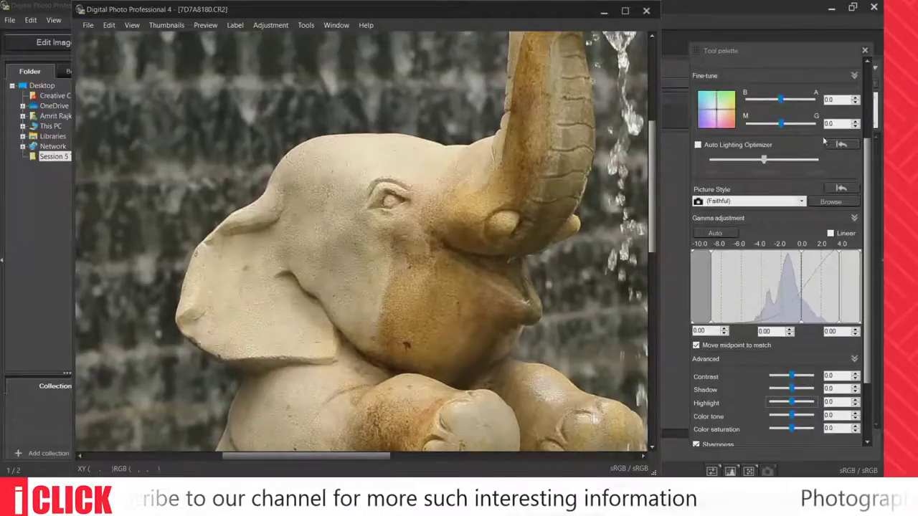
scroll(867, 217, up, 6)
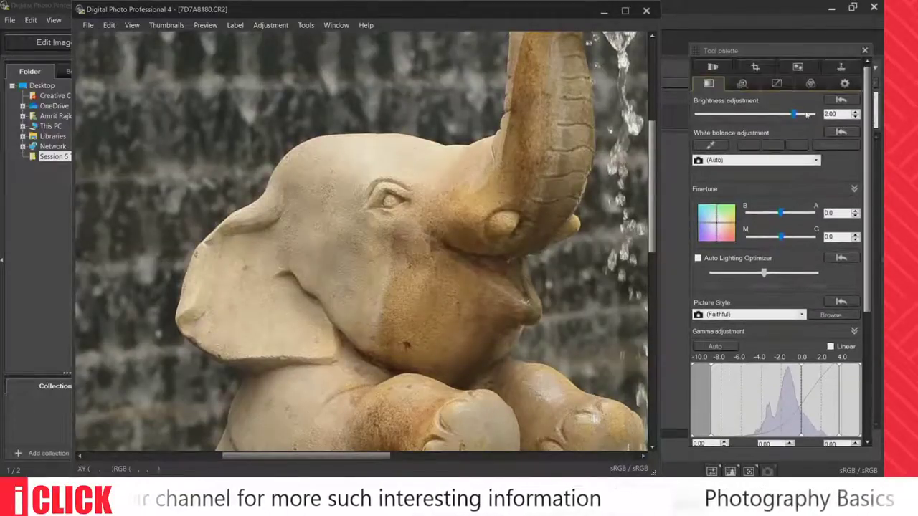
- Show the whole elephant photo, apply click white balance and fine-tune it to 4.0 toward amber
drag(793, 114, 794, 115)
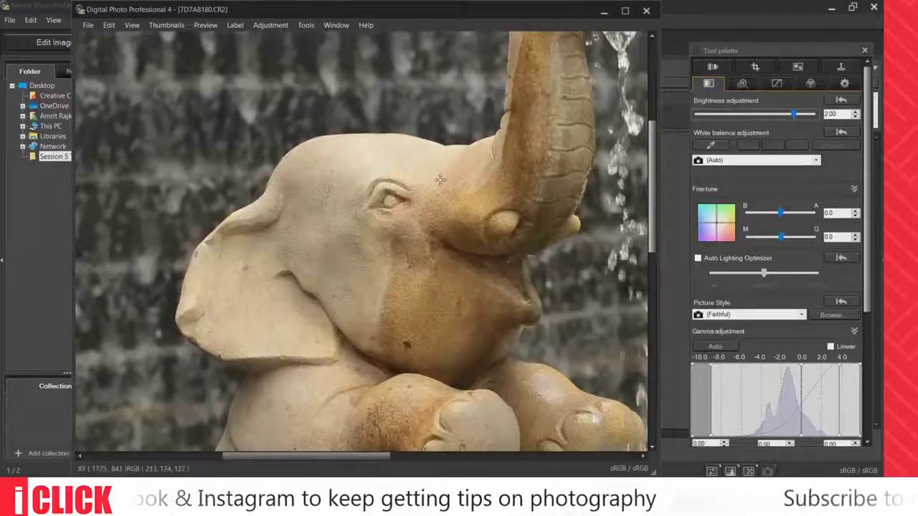
drag(441, 178, 421, 224)
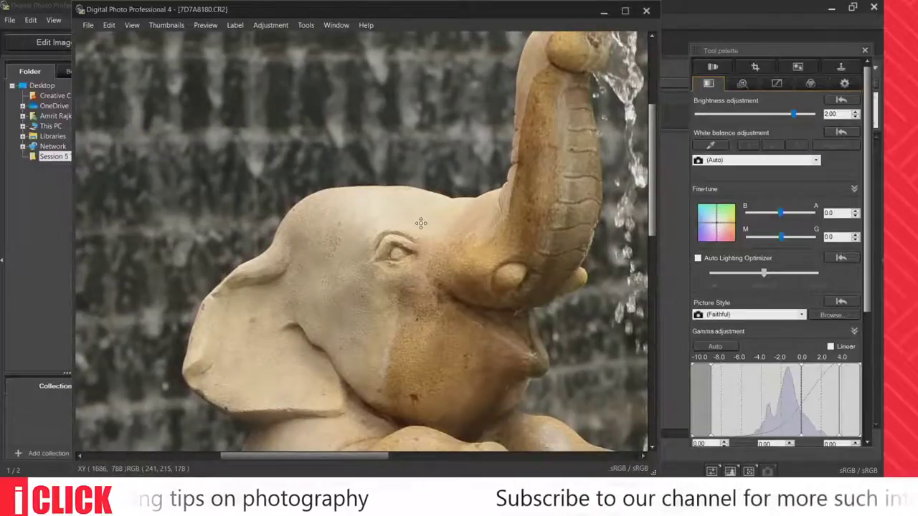
click(406, 222)
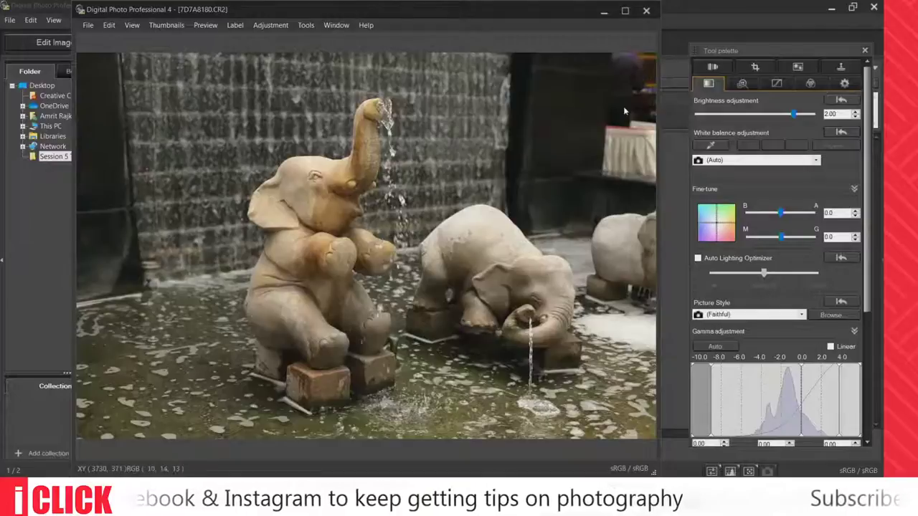
click(709, 146)
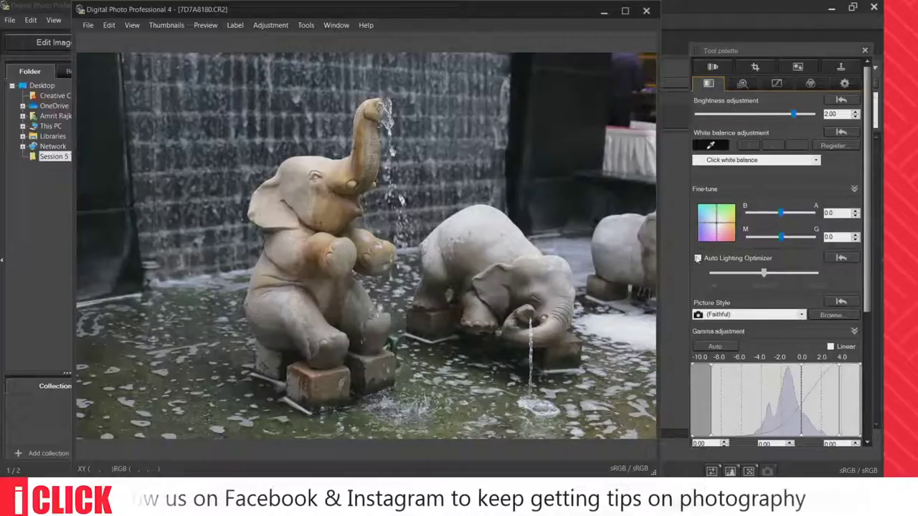
click(722, 226)
click(724, 227)
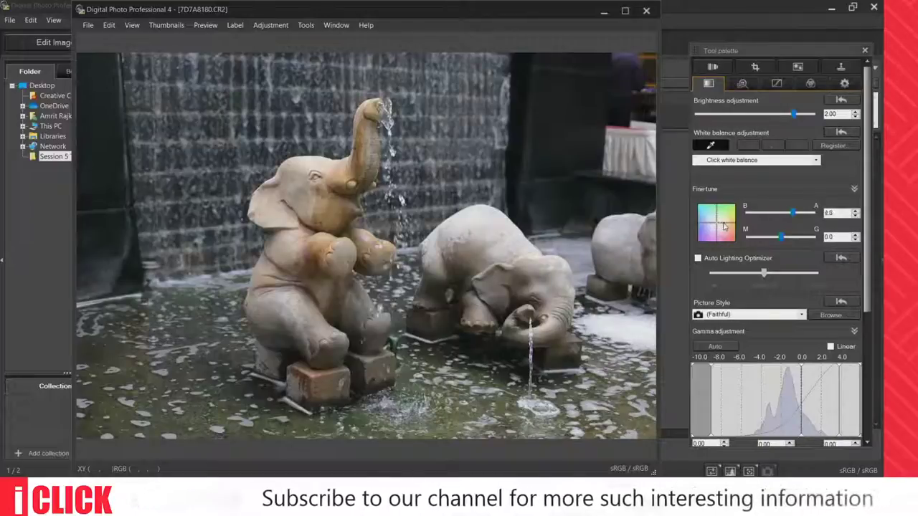
- Try color saturation at 4.0 on the elephant photo and return it to 0.0
scroll(825, 215, down, 1)
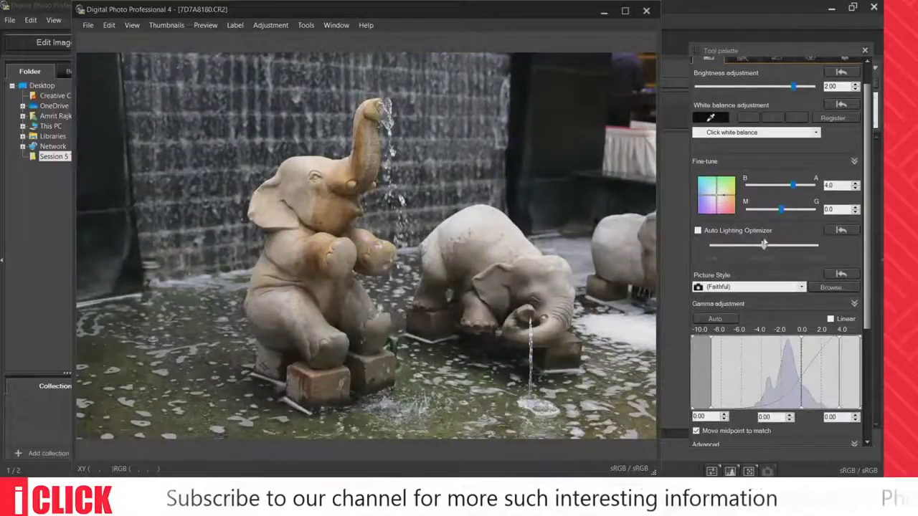
scroll(871, 206, down, 6)
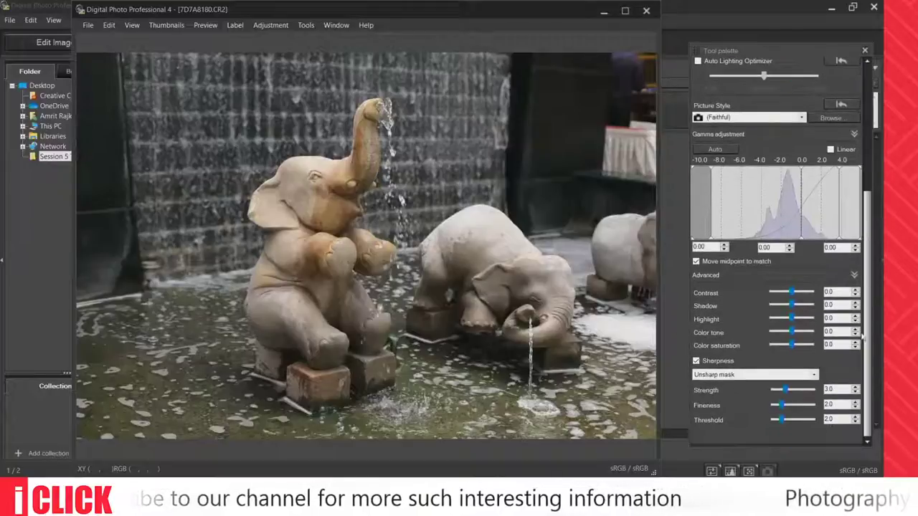
drag(793, 346, 811, 345)
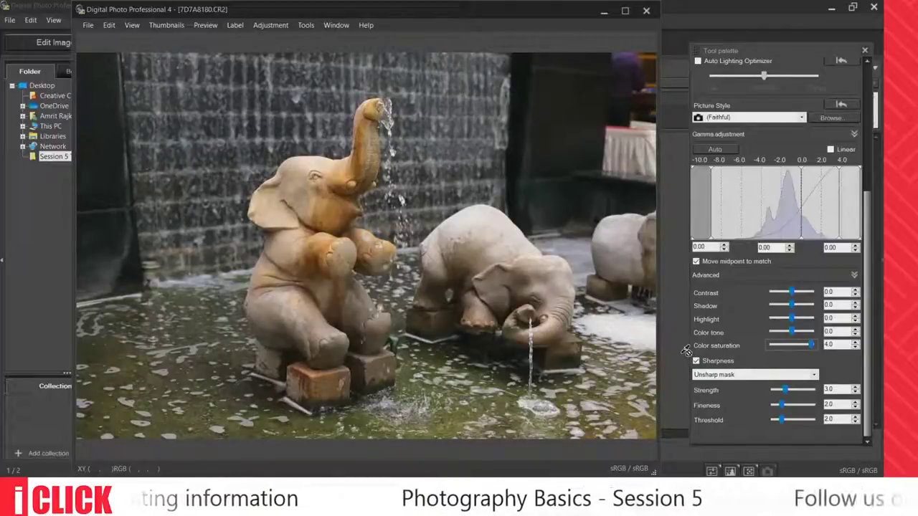
mouse_move(812, 345)
mouse_down()
mouse_move(788, 345)
mouse_move(795, 350)
mouse_up()
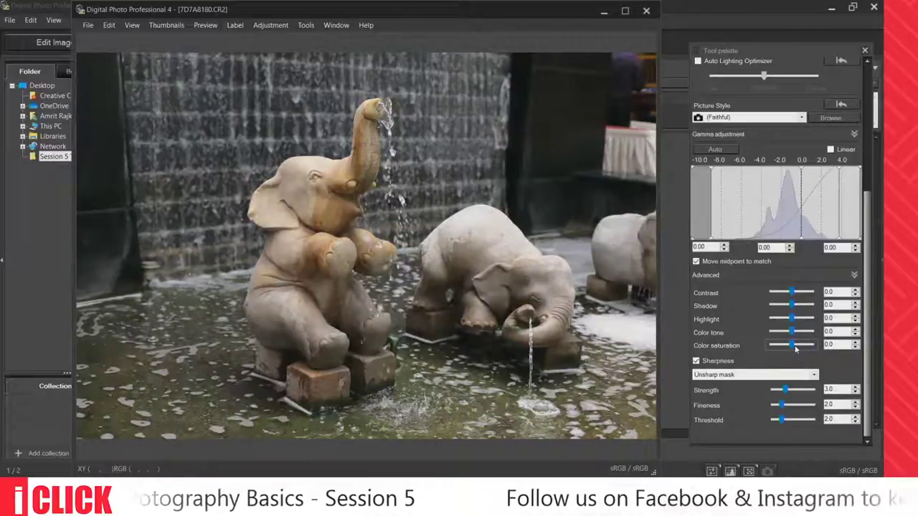
- Set the elephant photo's contrast to 4.0 and its color saturation to -4.0
drag(793, 293, 783, 292)
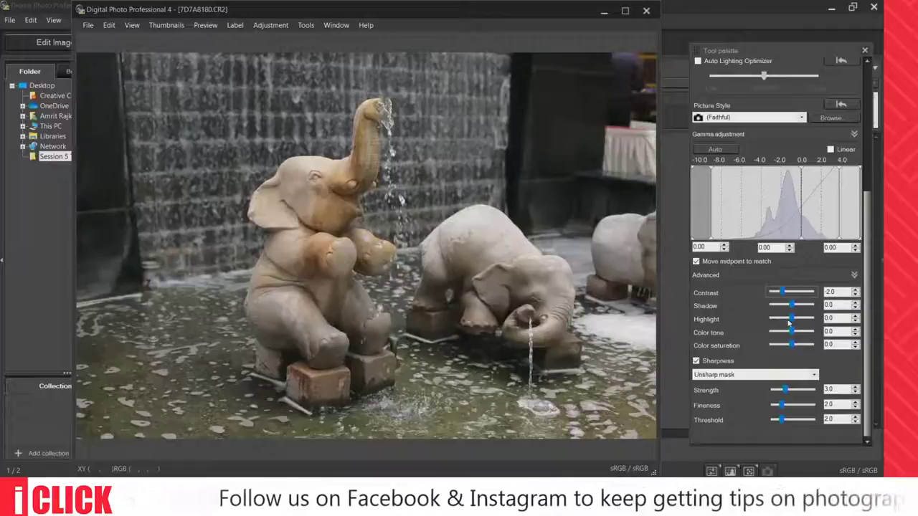
drag(781, 293, 818, 294)
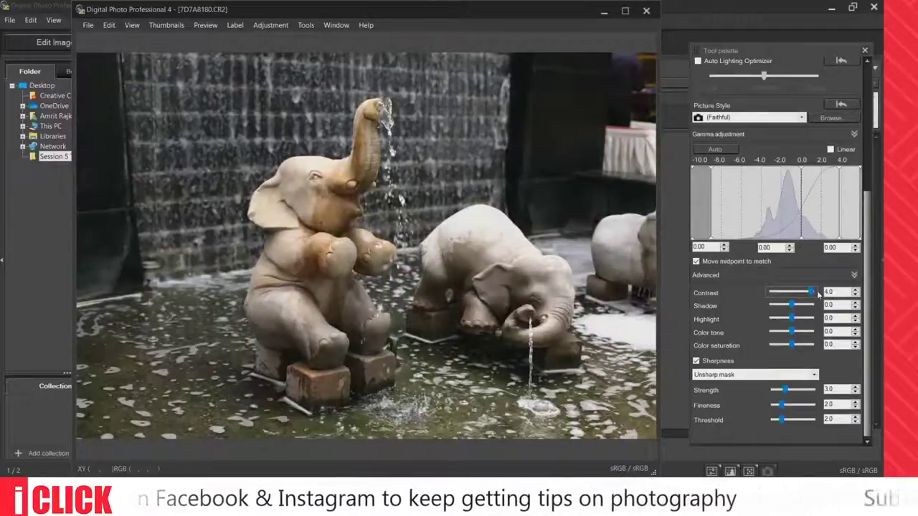
drag(794, 346, 751, 345)
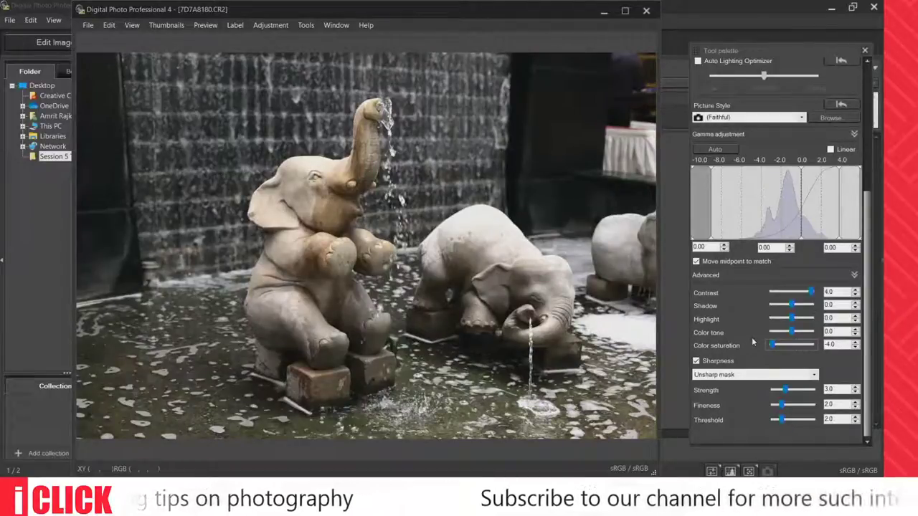
- Close the elephant photo and open 7D7A8178.CR2 for editing
click(645, 11)
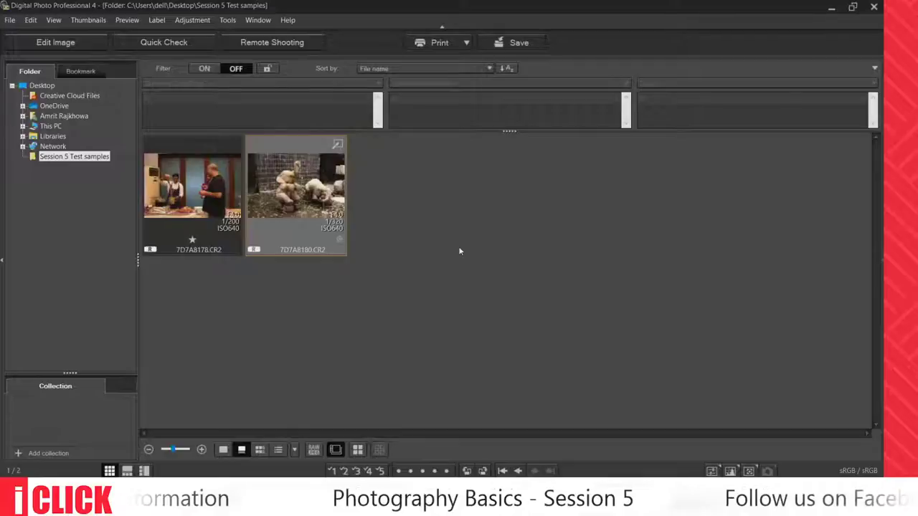
click(206, 205)
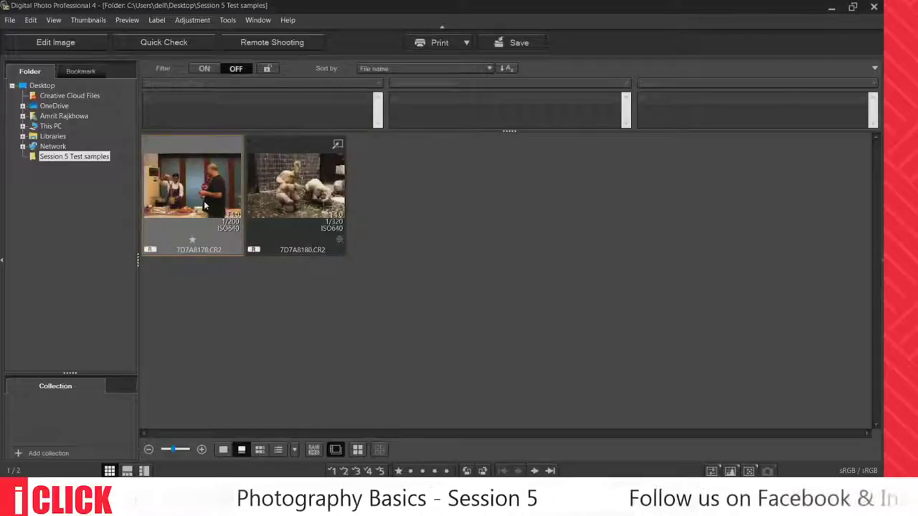
double_click(205, 205)
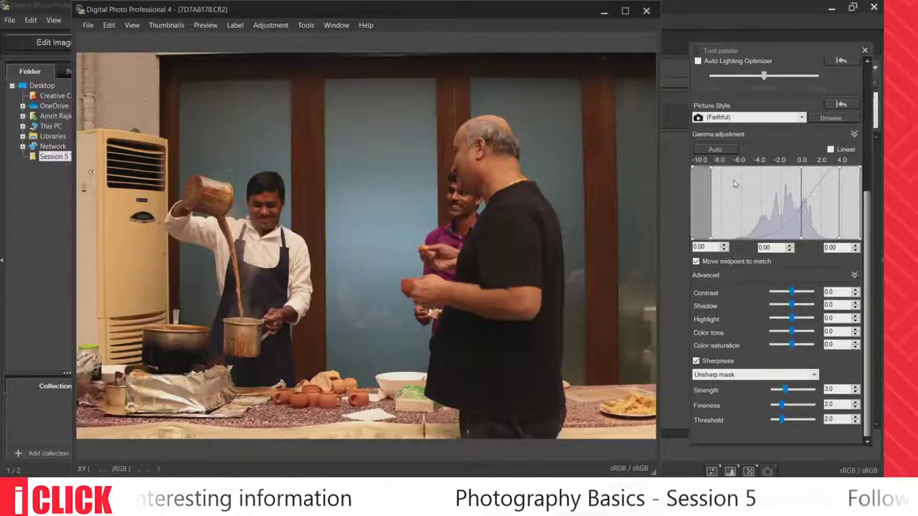
- Apply click white balance by sampling the glass panel, the snack plate and finally the pouring man's white shirt, and switch the picker off
scroll(750, 188, up, 1)
scroll(751, 188, up, 2)
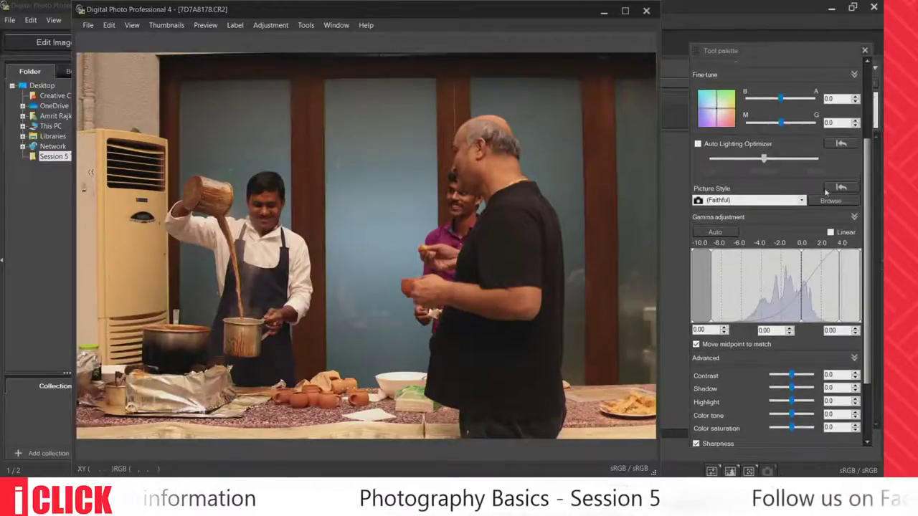
drag(868, 207, 868, 157)
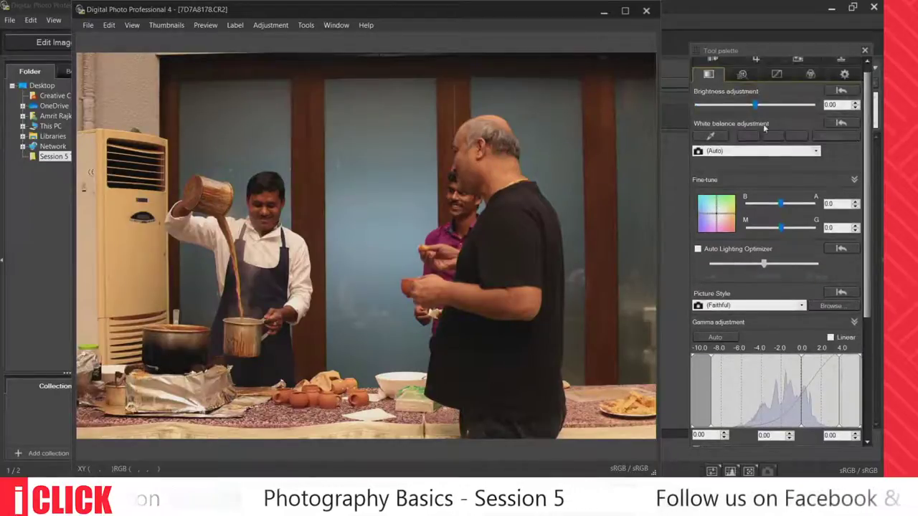
click(720, 138)
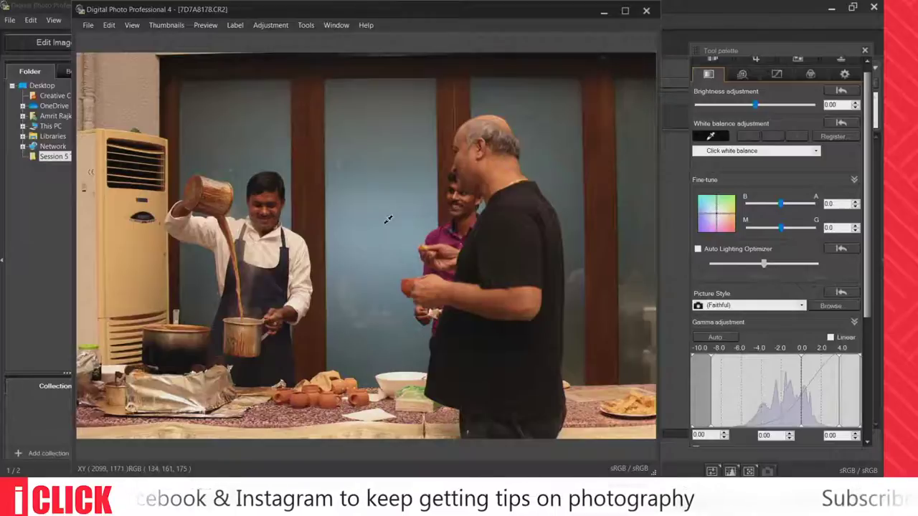
click(389, 219)
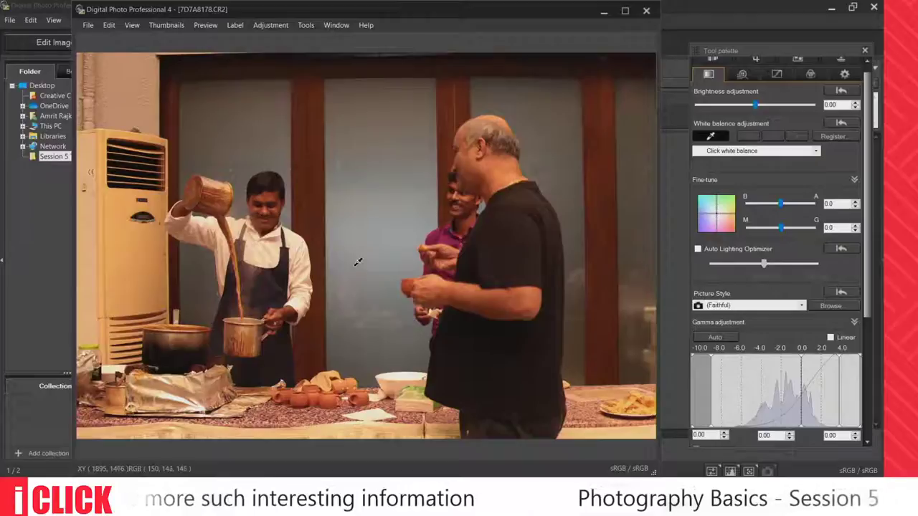
click(637, 399)
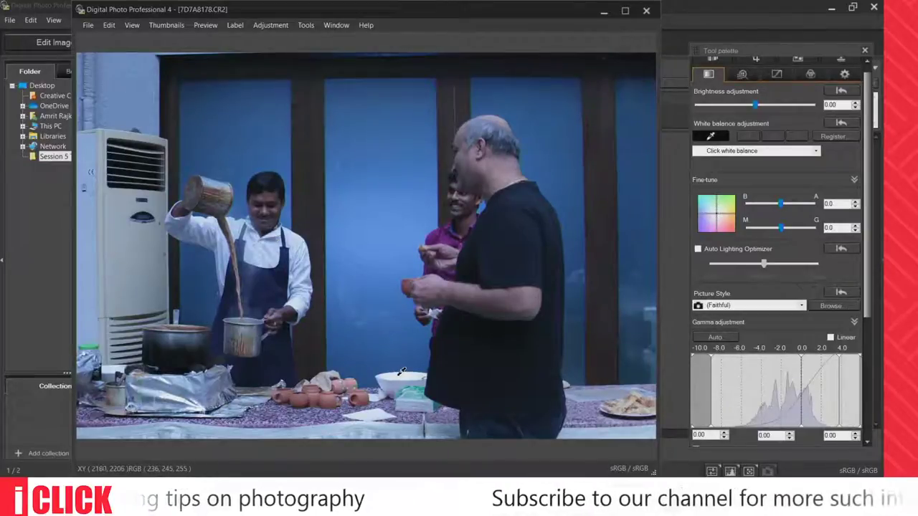
click(271, 247)
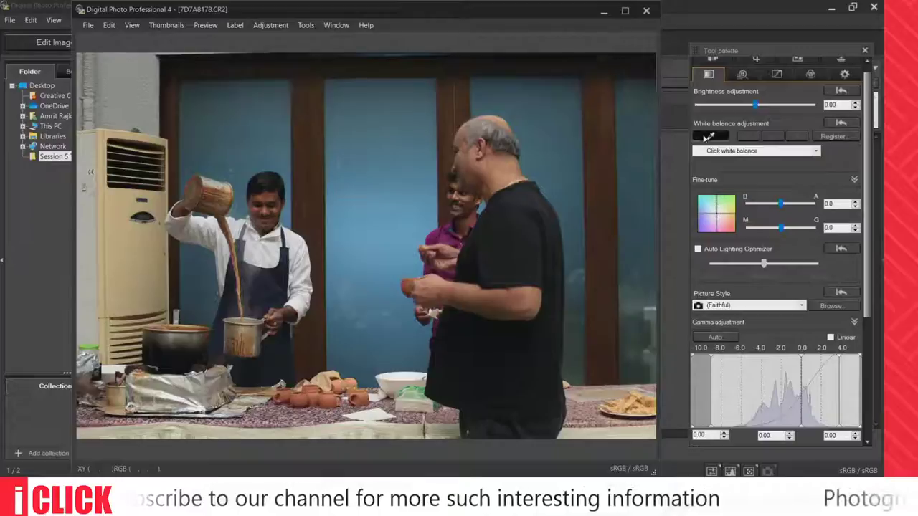
click(710, 136)
- Magnify the man pouring the drink and examine the colours of his shirt, face and vessel
click(264, 215)
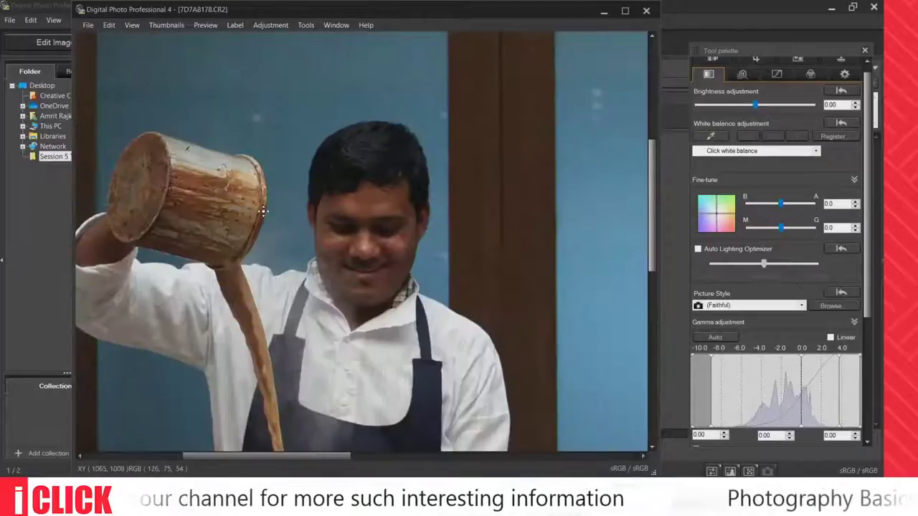
drag(296, 240, 368, 184)
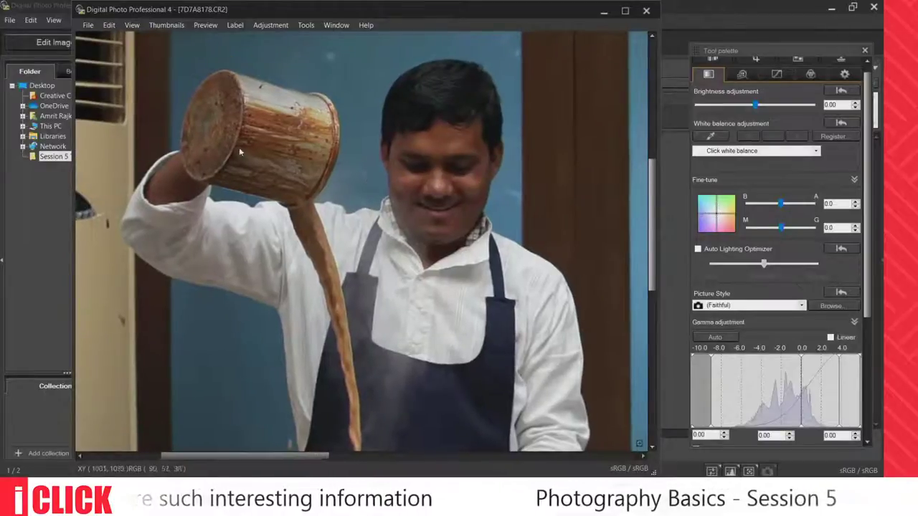
drag(332, 218, 400, 153)
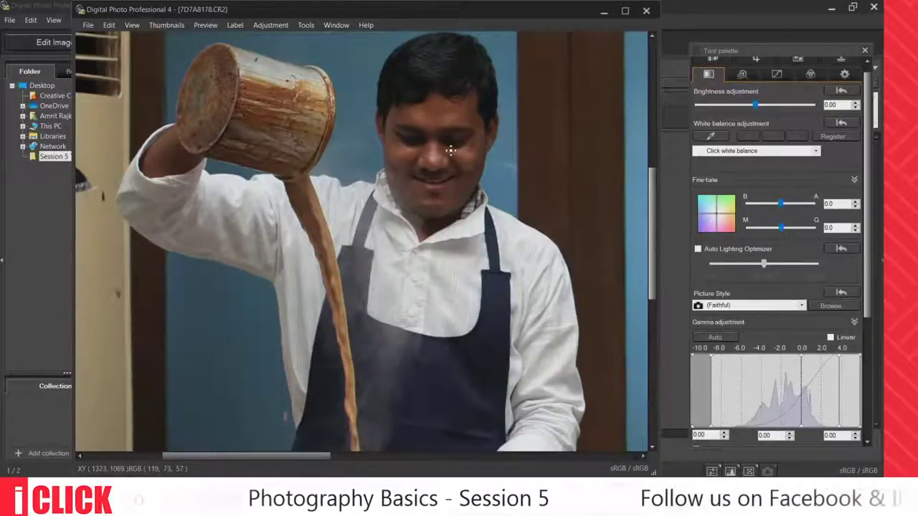
- Set the shadow value of the pouring-man photo to 3.0 and return to the full image view
drag(451, 150, 496, 173)
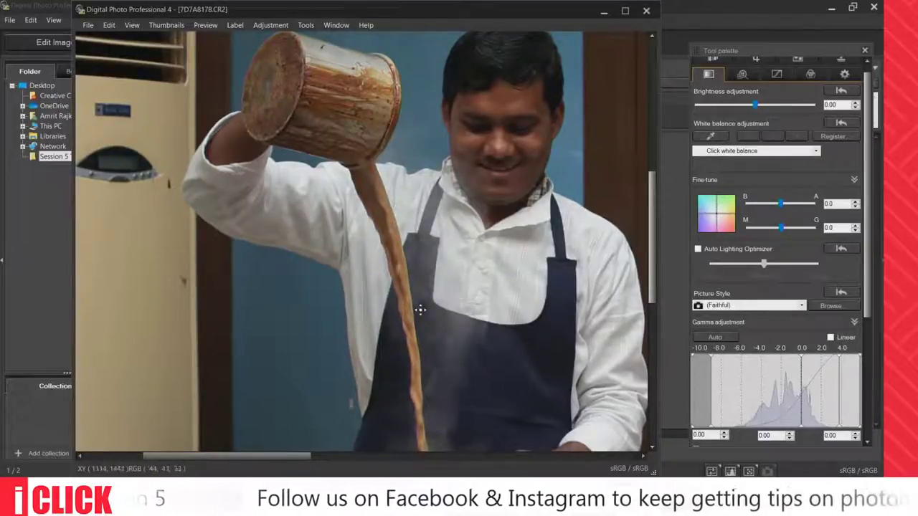
drag(437, 316, 396, 324)
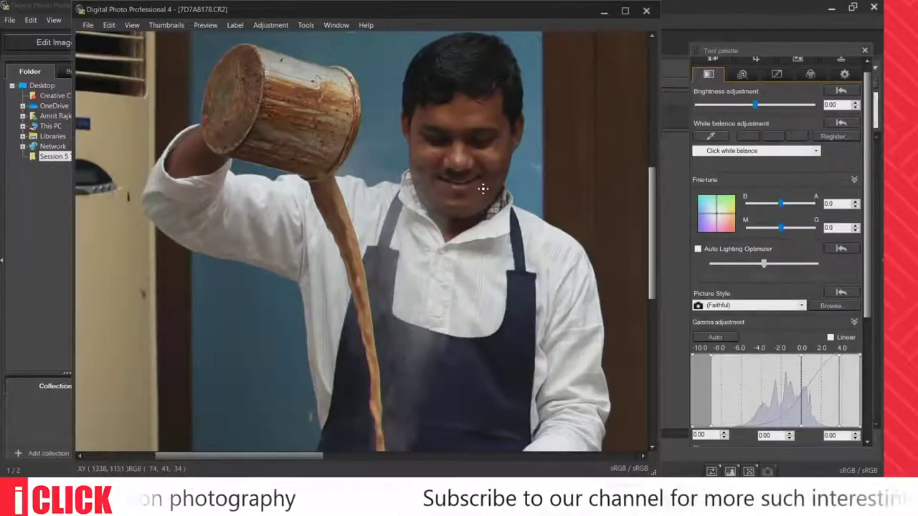
drag(338, 265, 389, 281)
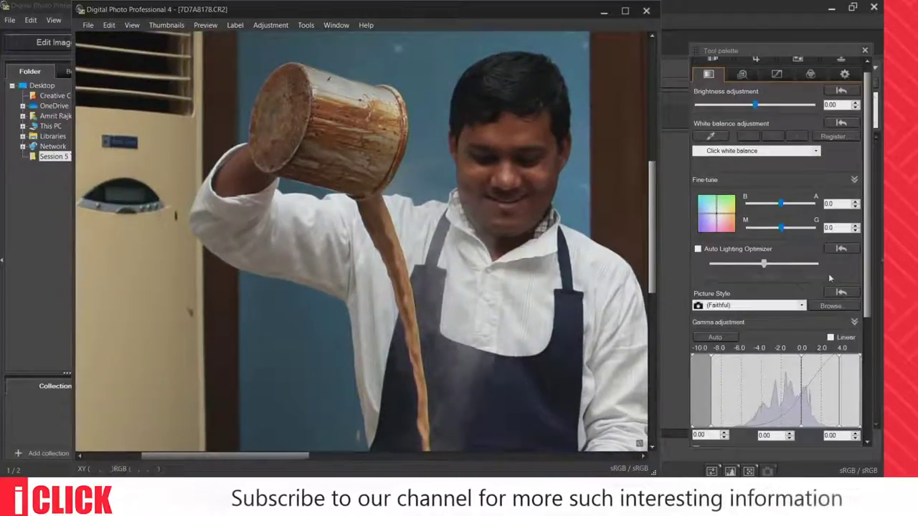
drag(867, 265, 867, 337)
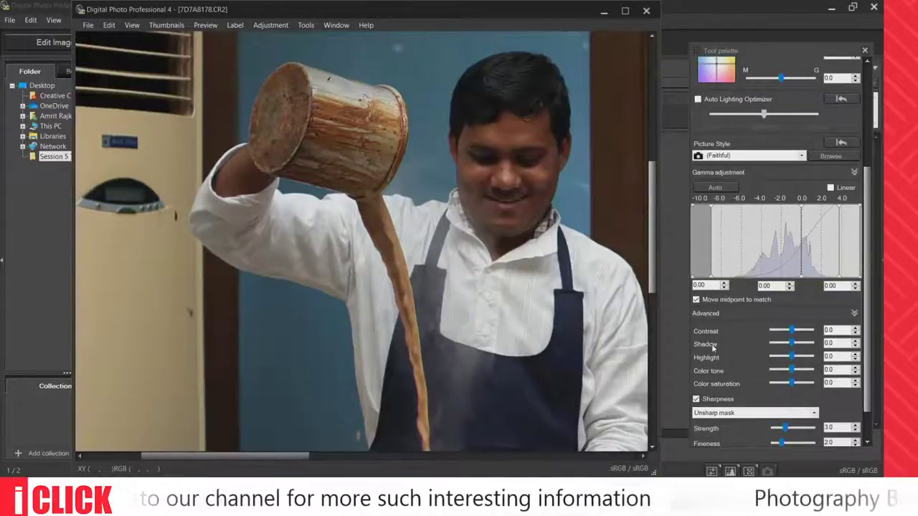
drag(791, 341, 805, 345)
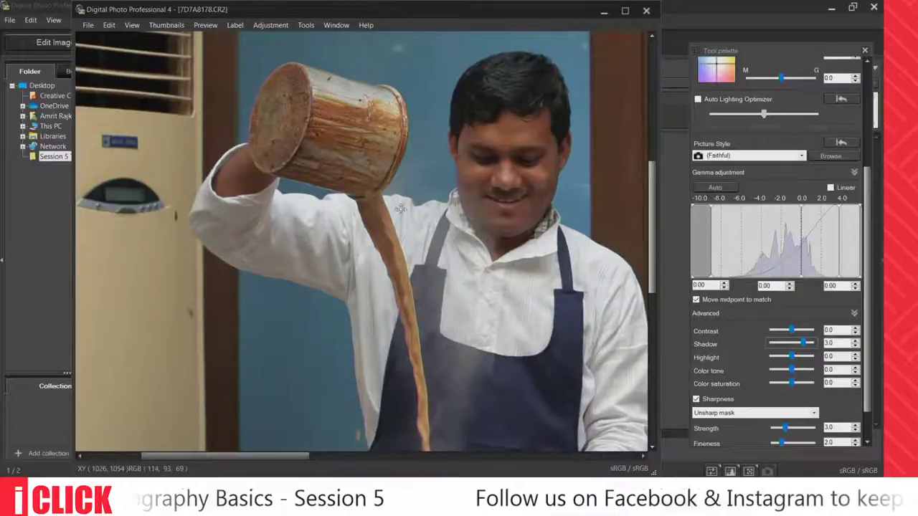
scroll(449, 249, right, 5)
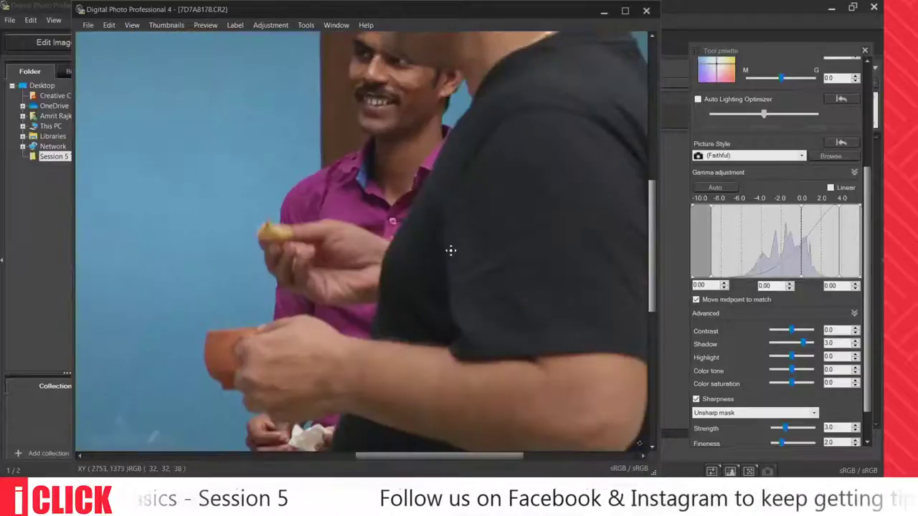
click(452, 246)
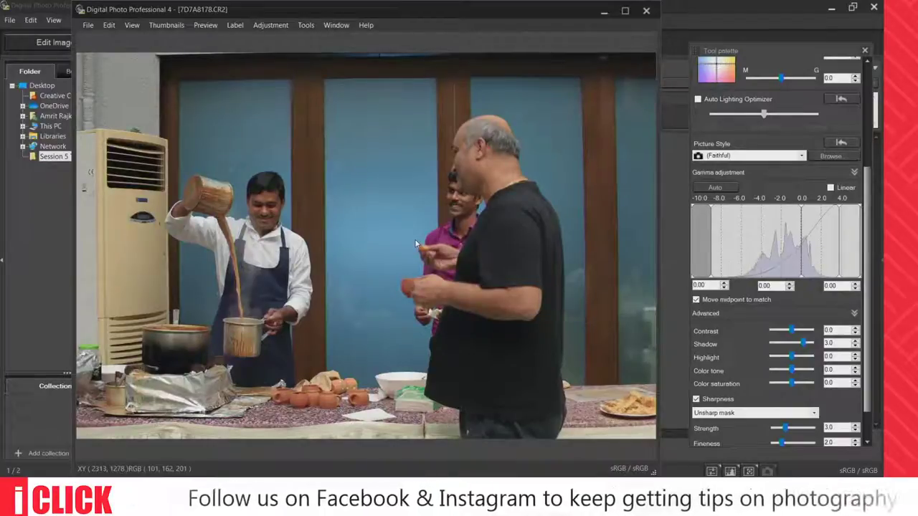
- Reapply click white balance by sampling the air conditioner and finally the central blue glass panel
scroll(753, 243, down, 1)
scroll(755, 243, up, 5)
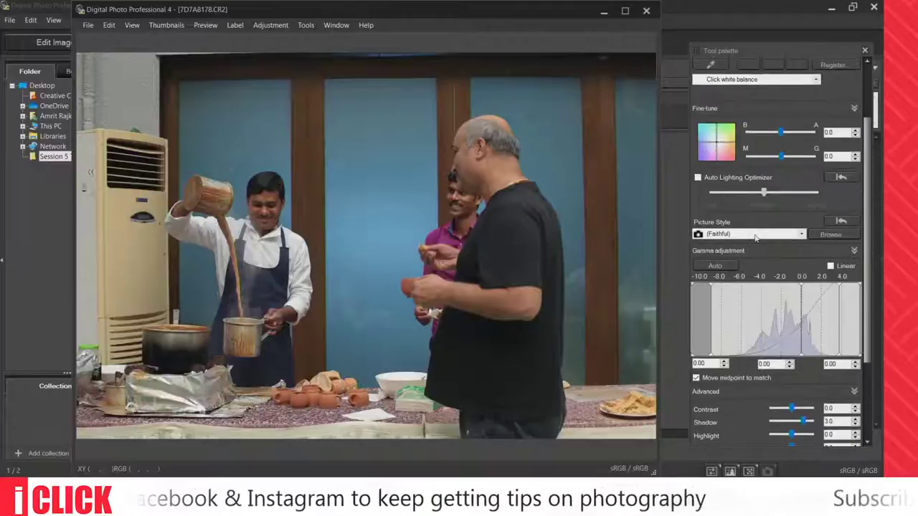
scroll(864, 179, up, 4)
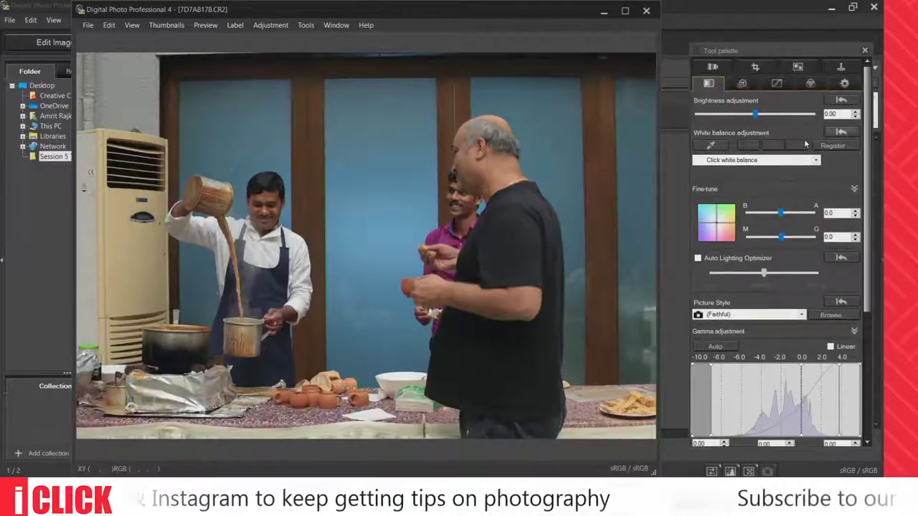
click(722, 147)
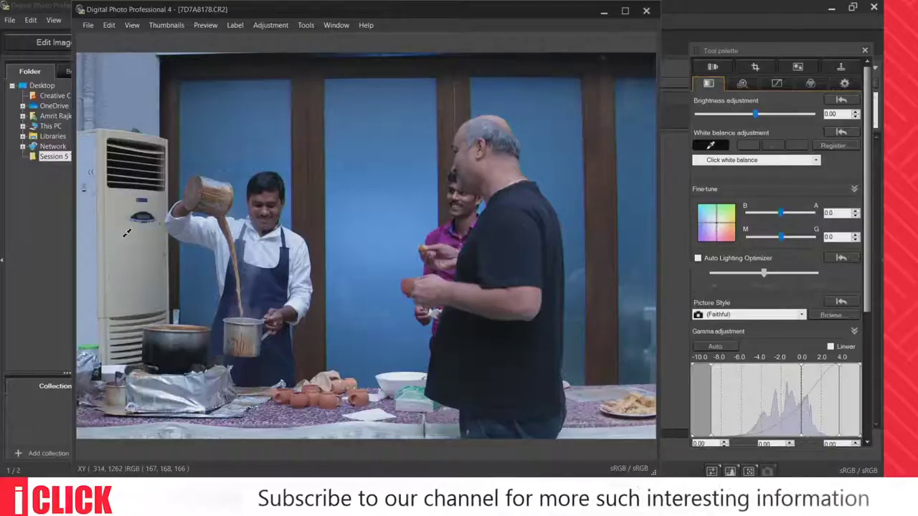
click(372, 246)
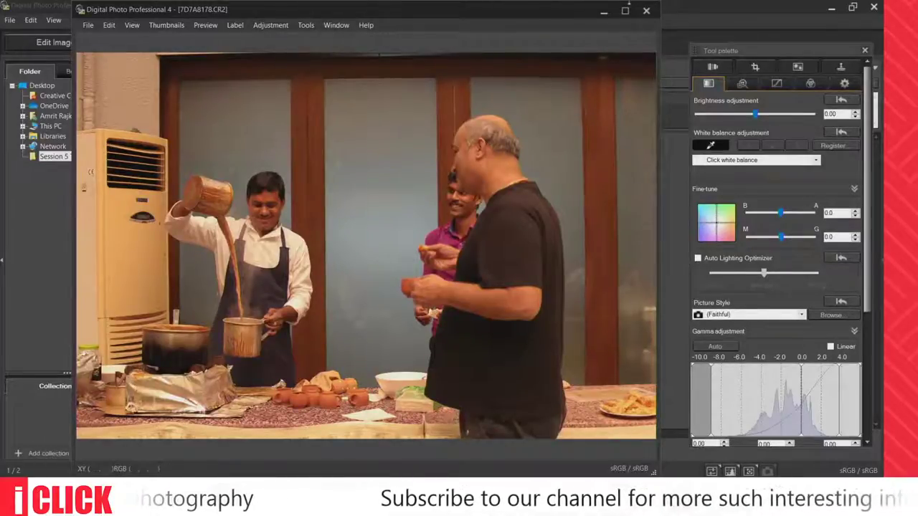
- Close the photo and exit the photo editor, saving the edits to all images
click(648, 13)
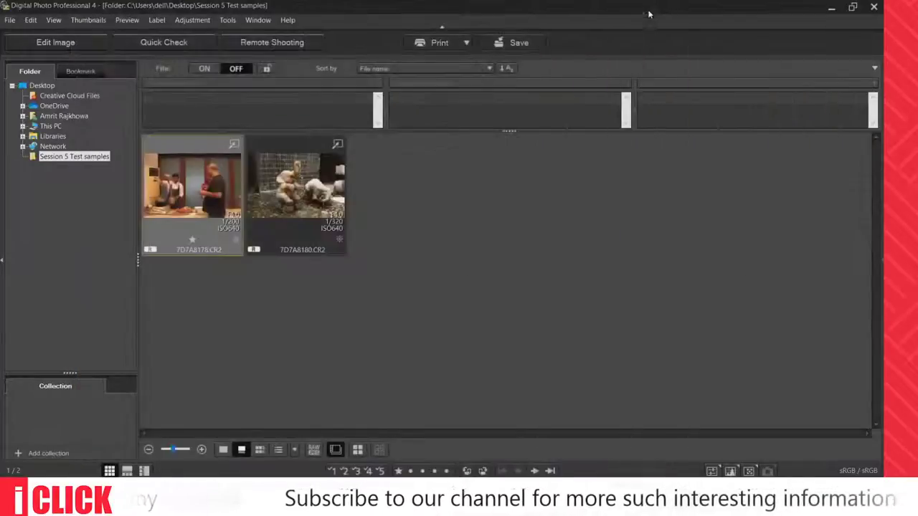
click(874, 6)
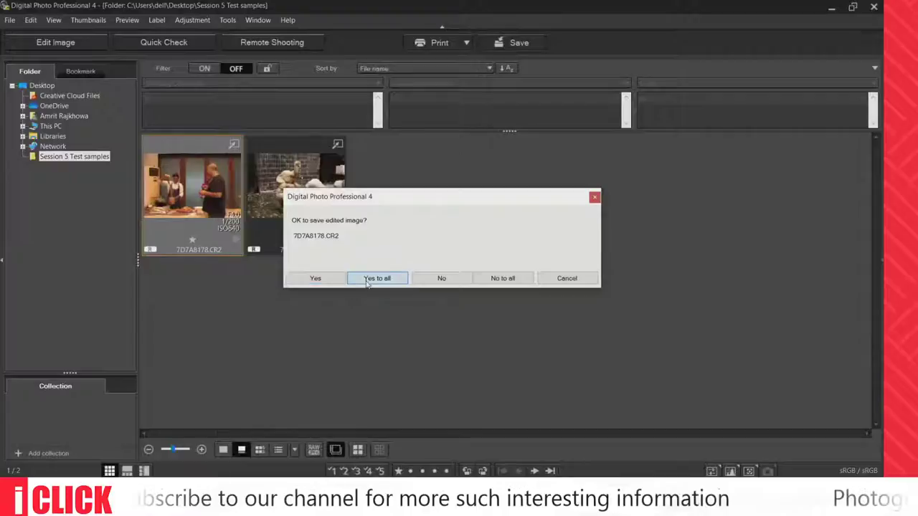
click(363, 278)
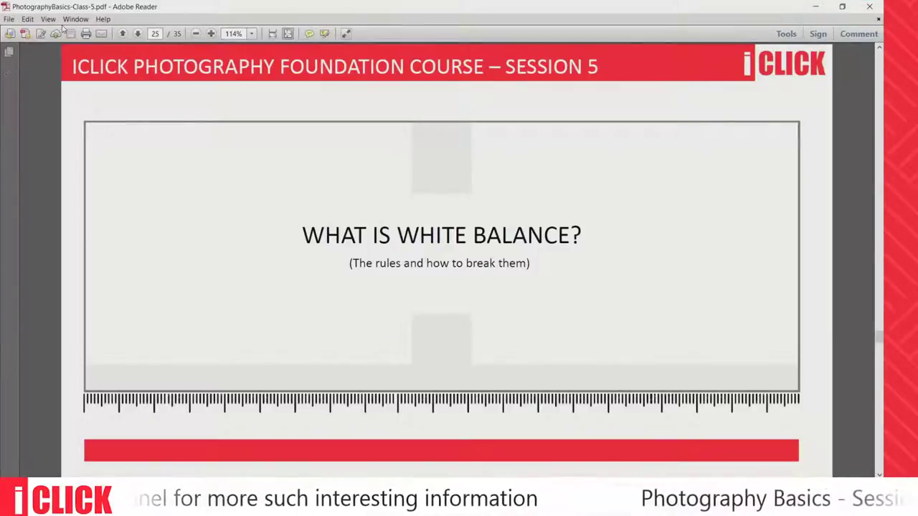
- Switch the PhotographyBasics-Class-5.pdf presentation in Adobe Reader to full screen mode
click(48, 18)
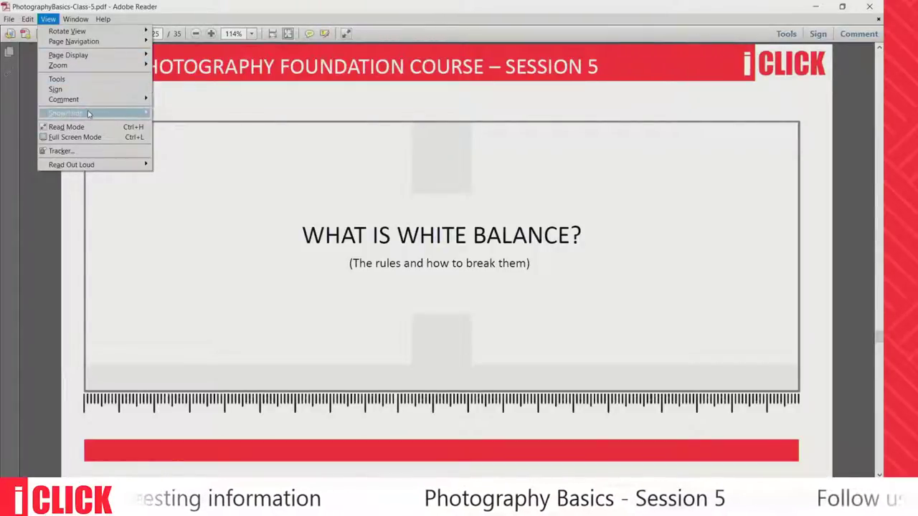
click(74, 137)
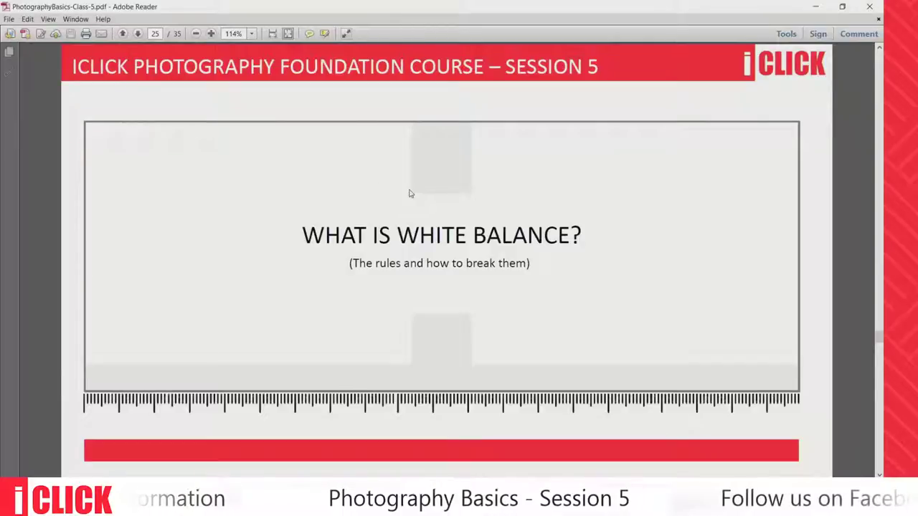